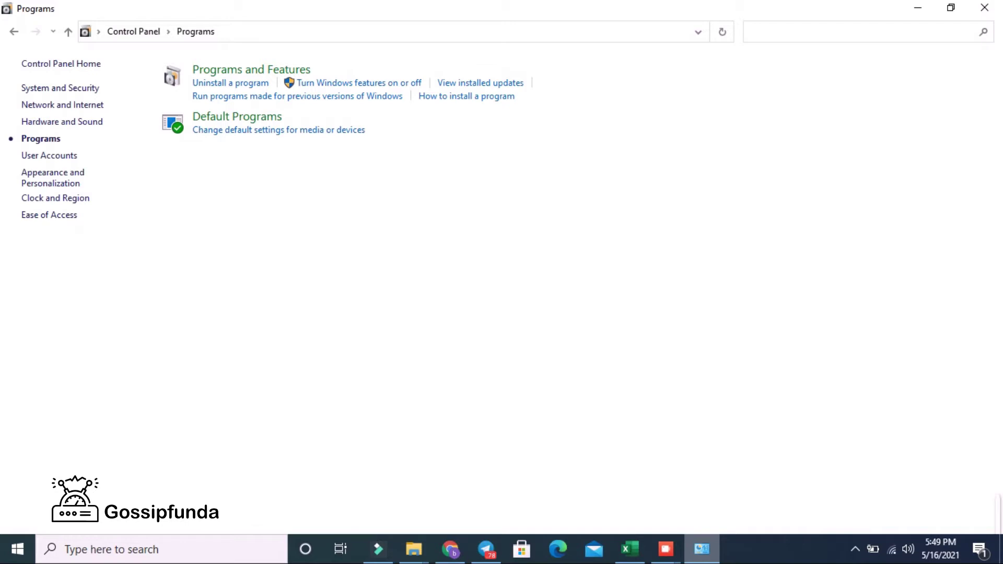
Open the list of installed programs for uninstalling from the Programs category of Control Panel
click(14, 31)
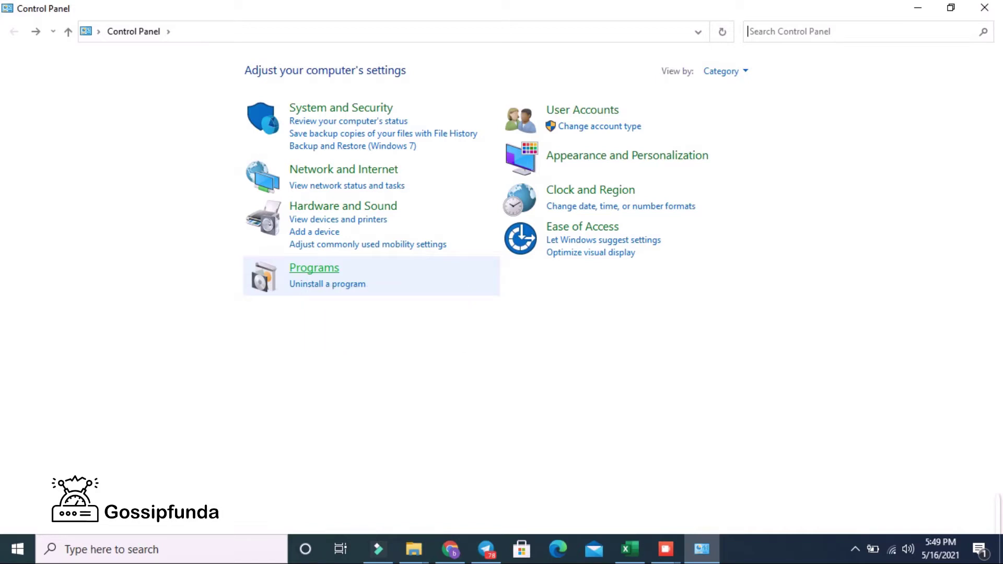
click(314, 267)
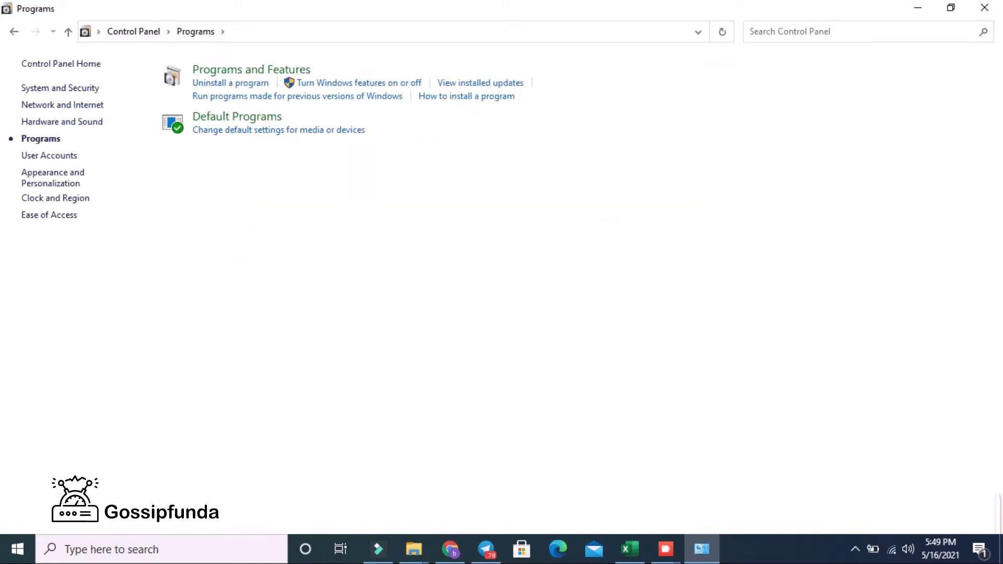
key(alt+Left)
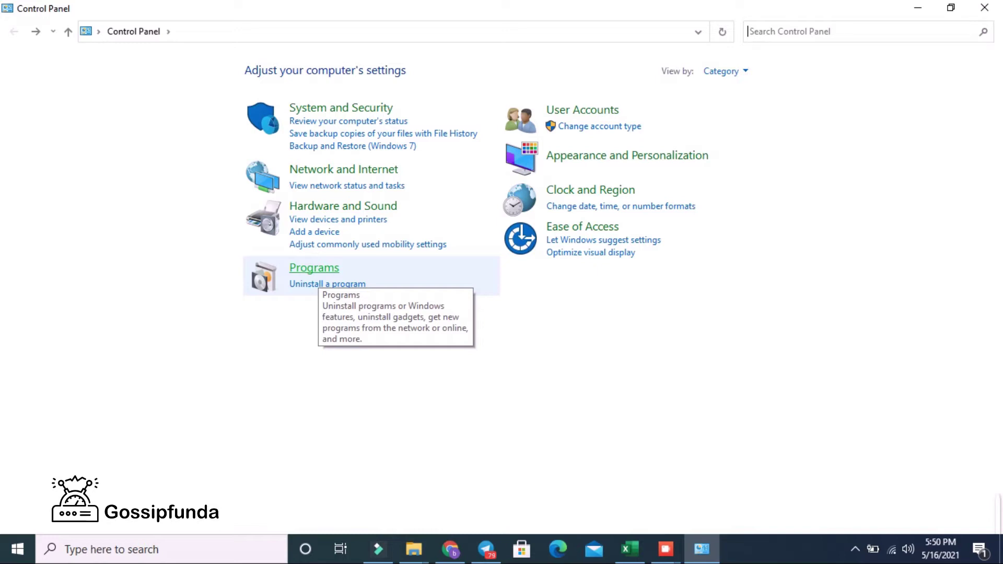
key(alt+Right)
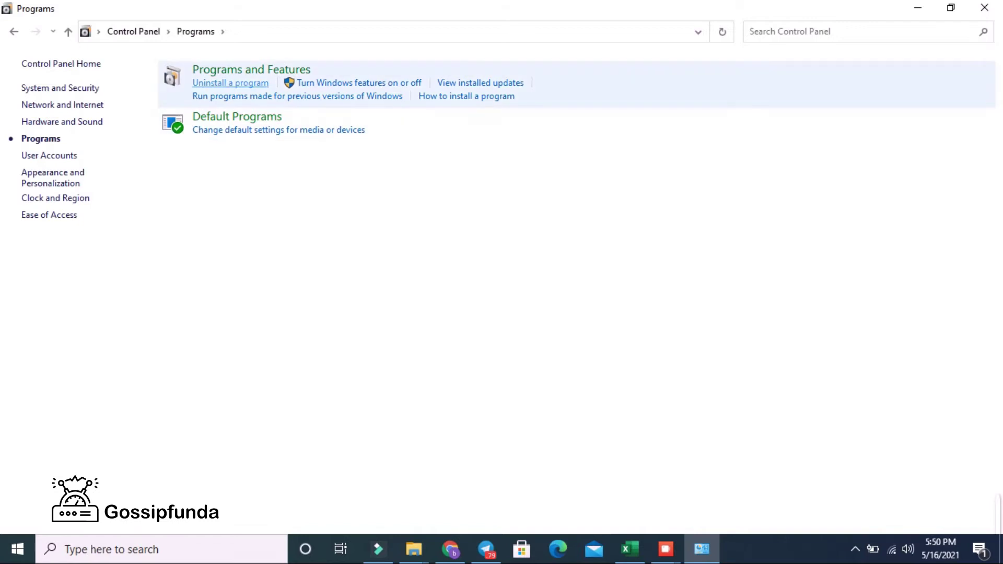
click(230, 83)
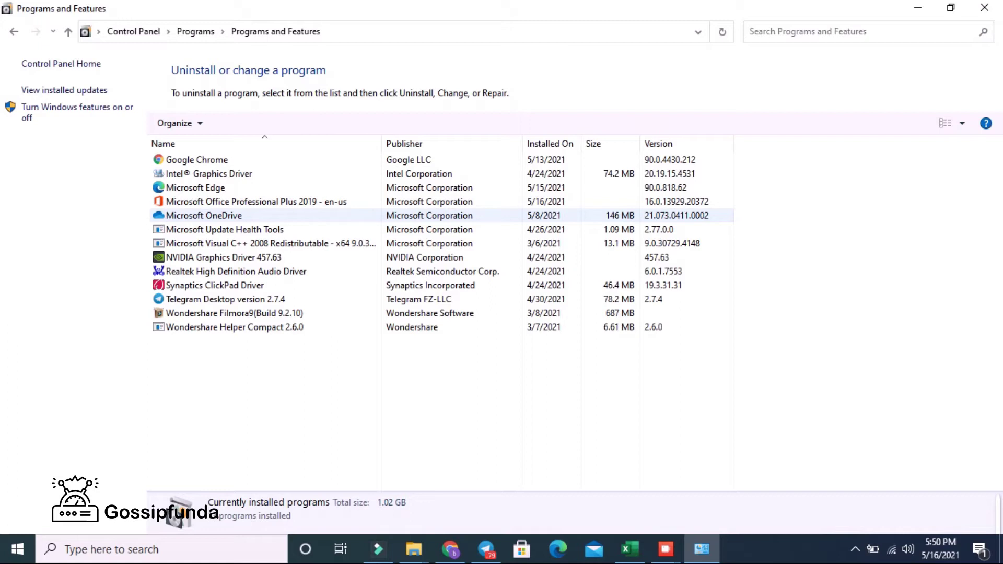
Start uninstalling Microsoft OneDrive and Microsoft Update Health Tools from the installed programs
right_click(188, 215)
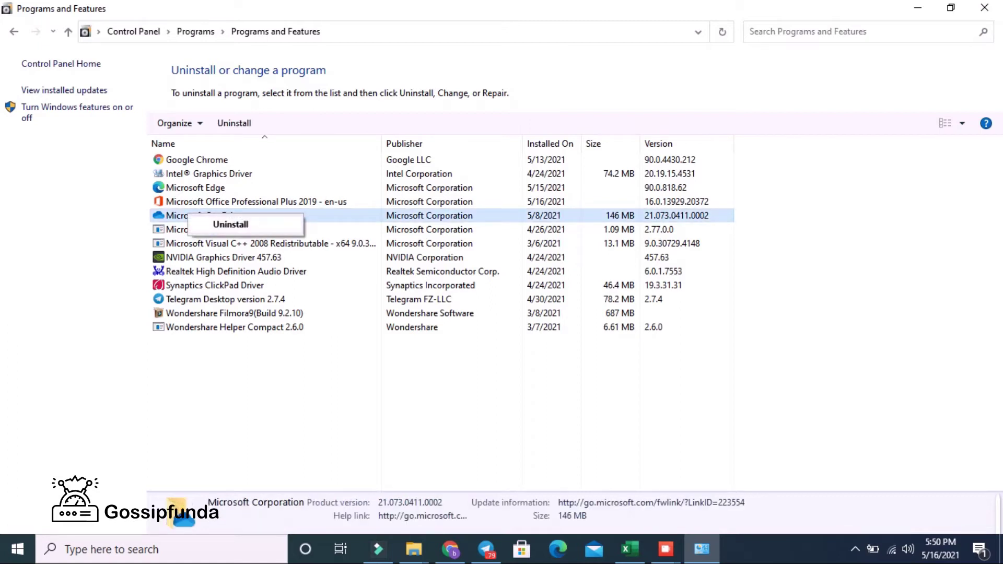
click(231, 224)
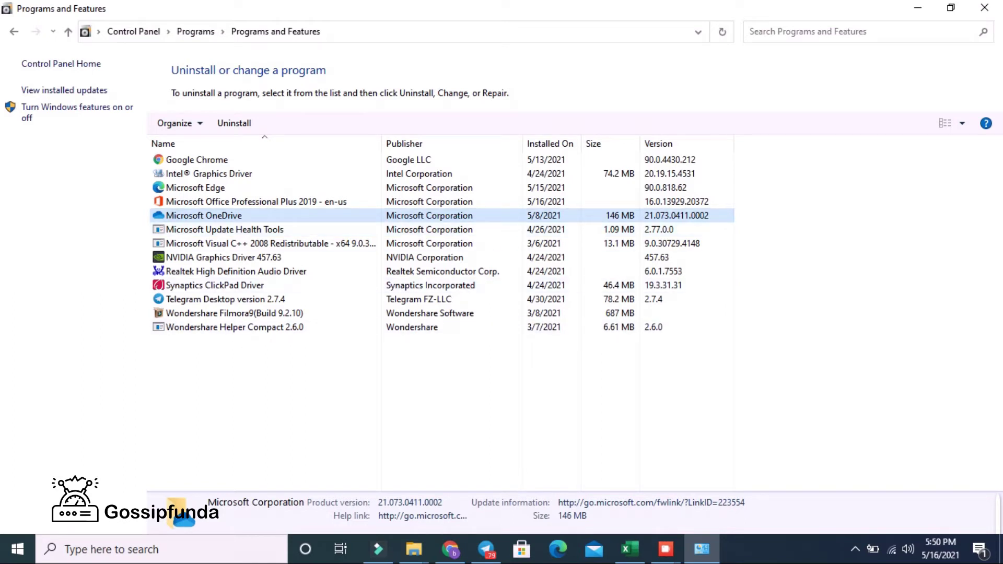
right_click(192, 228)
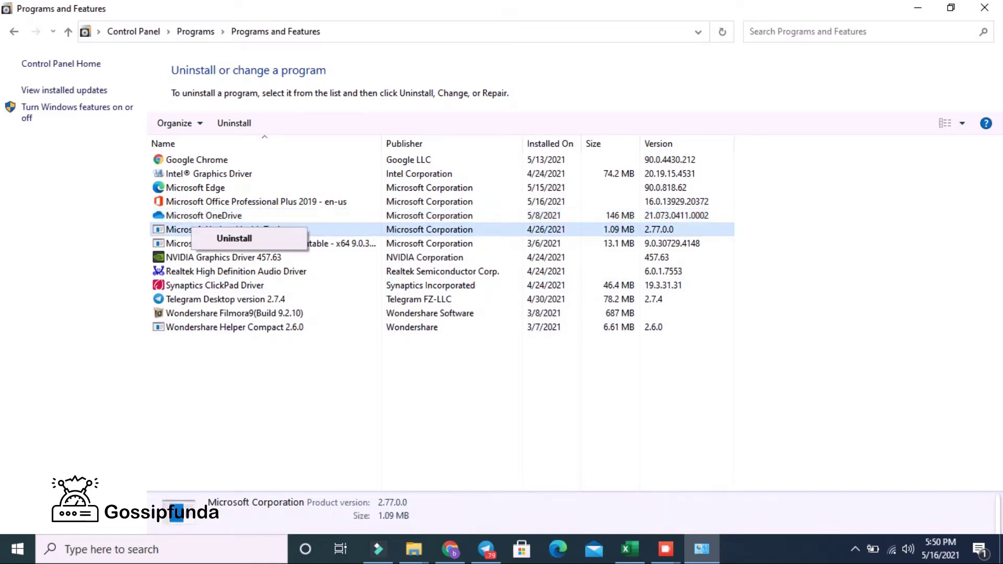
click(235, 238)
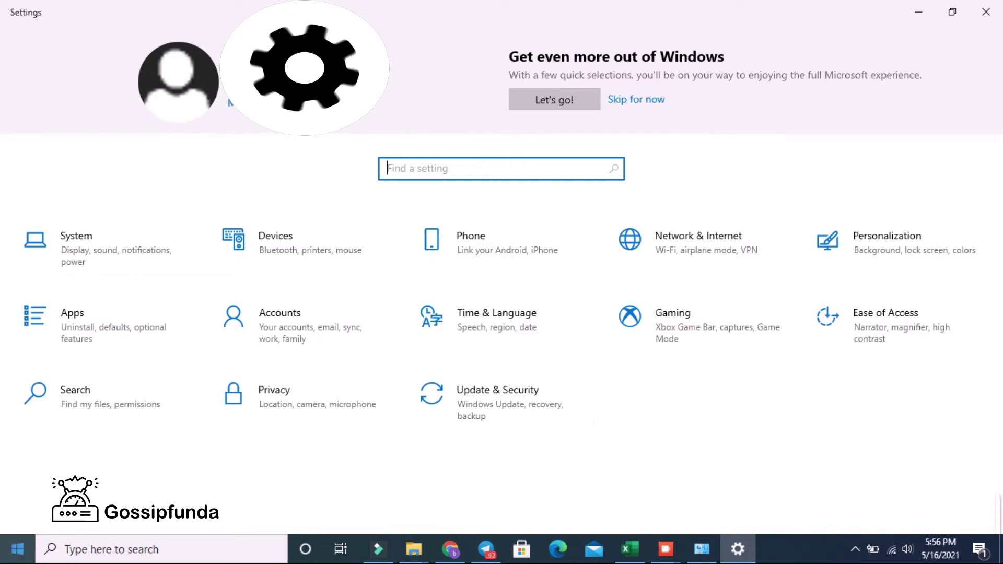
Switch to Windows Settings and open the Recovery page under Update & Security
key(super)
mouse_move(18, 482)
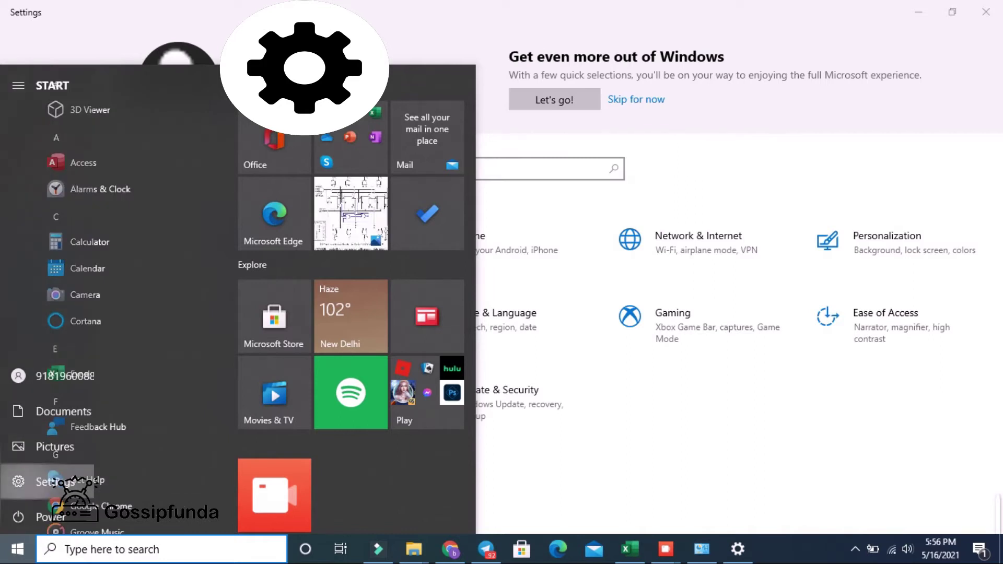
click(19, 481)
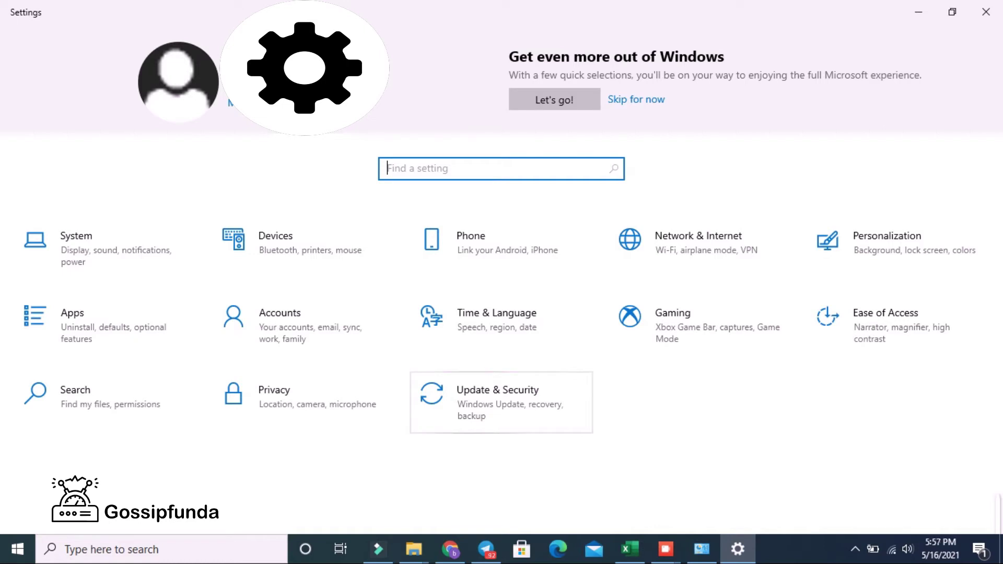
click(502, 402)
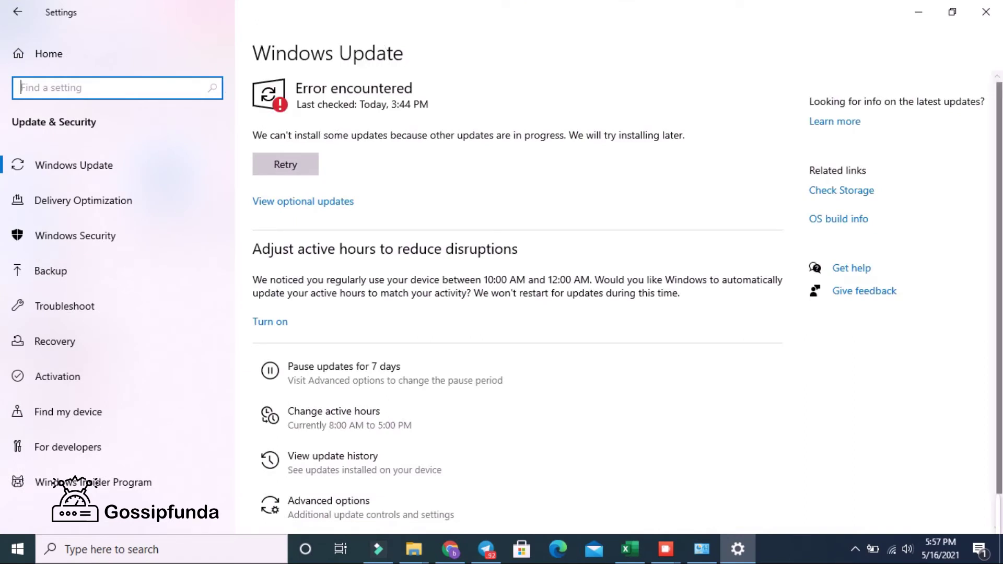
scroll(627, 296, down, 2)
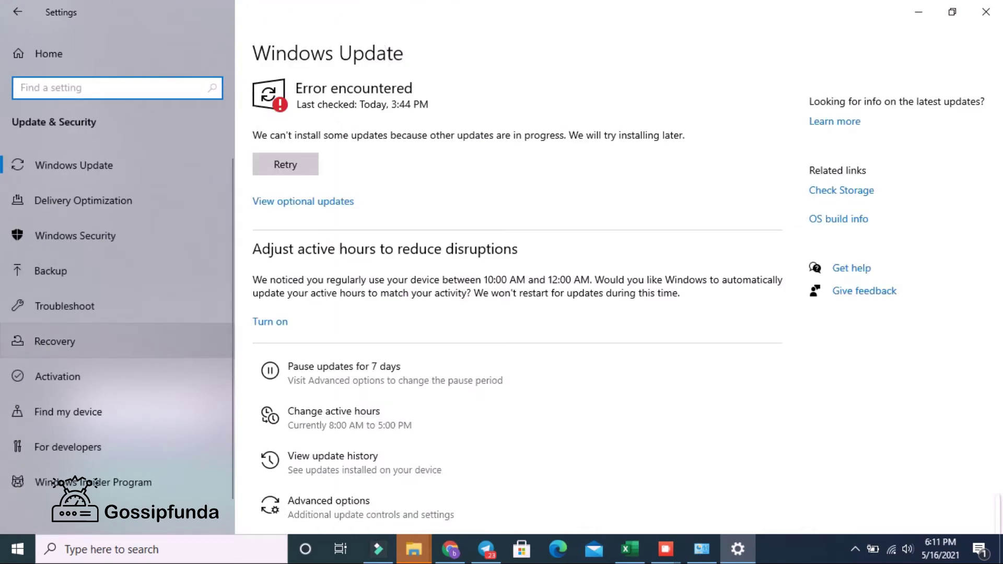
click(54, 341)
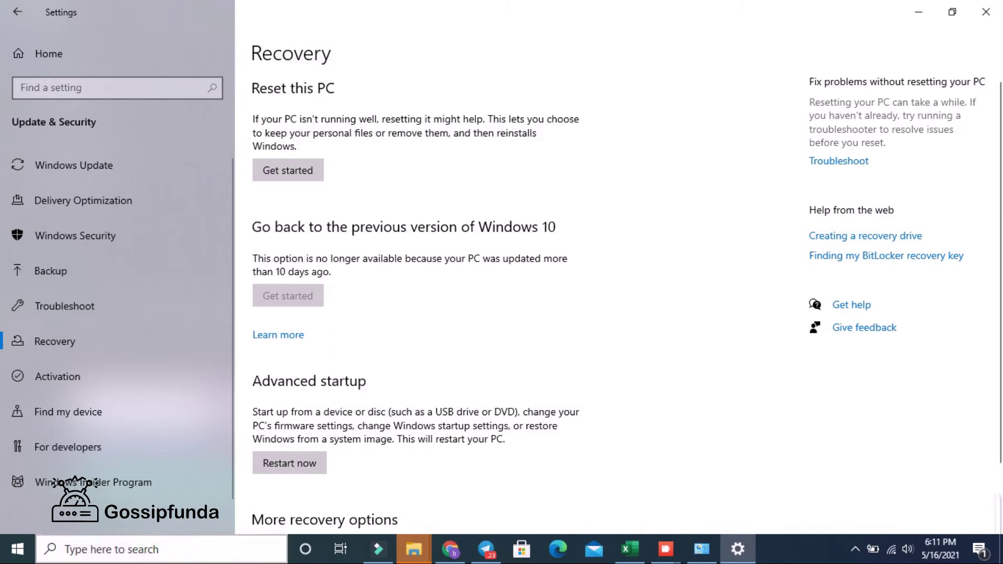
Open the computer's power options
key(super)
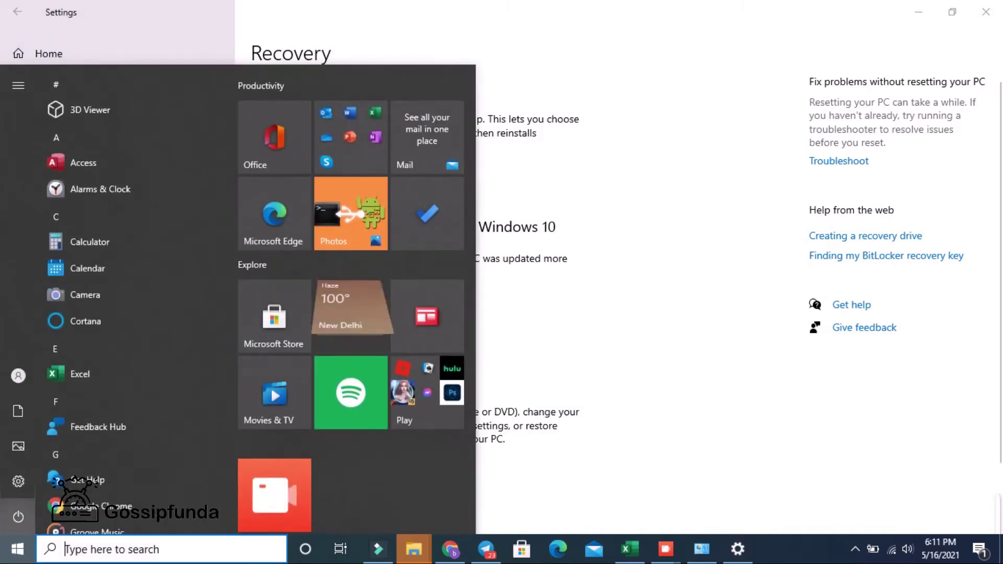
mouse_move(18, 518)
click(18, 518)
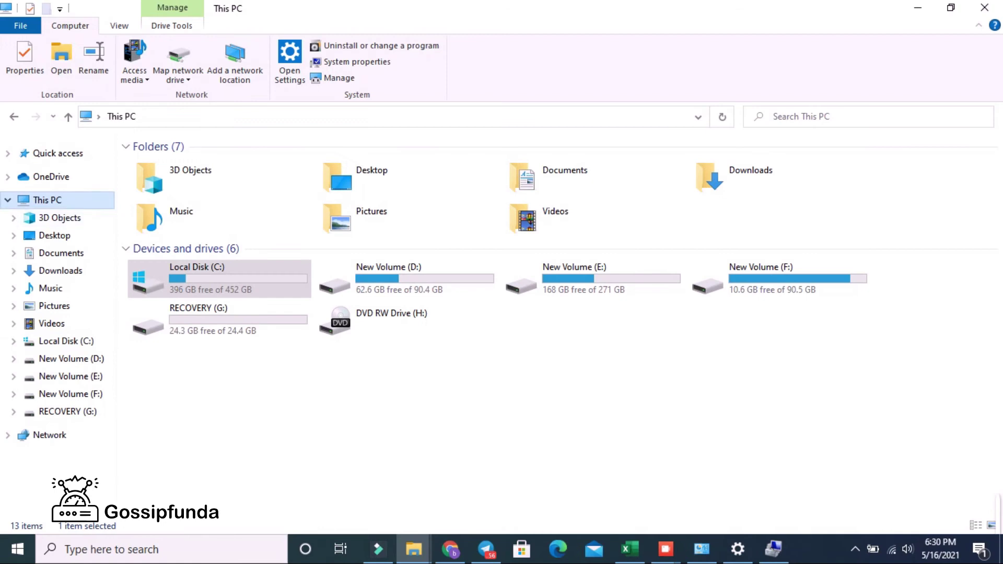
Open Computer Management for This PC, expand Audio inputs and outputs in Device Manager, and bring up the Realtek microphone's available actions
key(shift+F10)
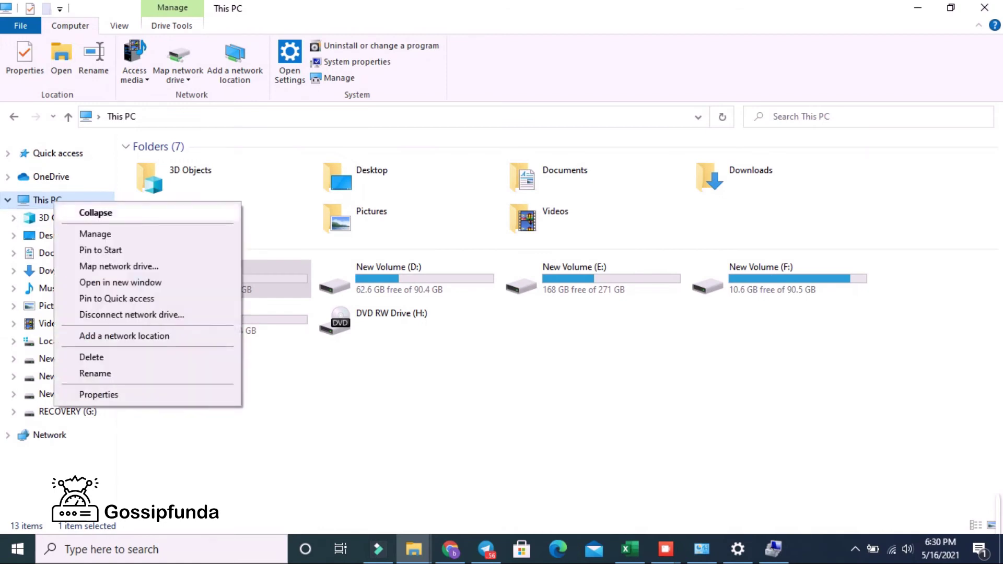
click(95, 234)
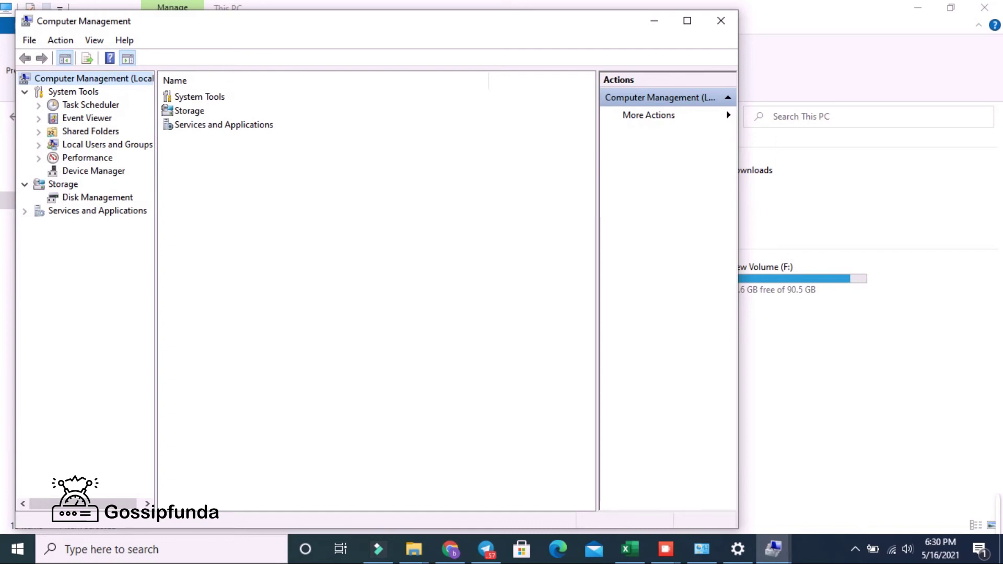
click(94, 171)
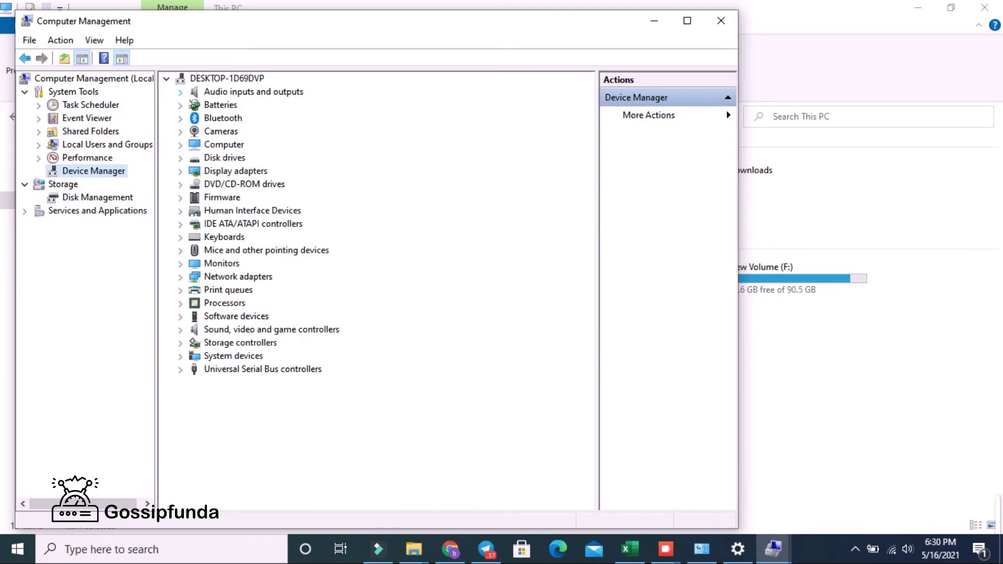
click(180, 91)
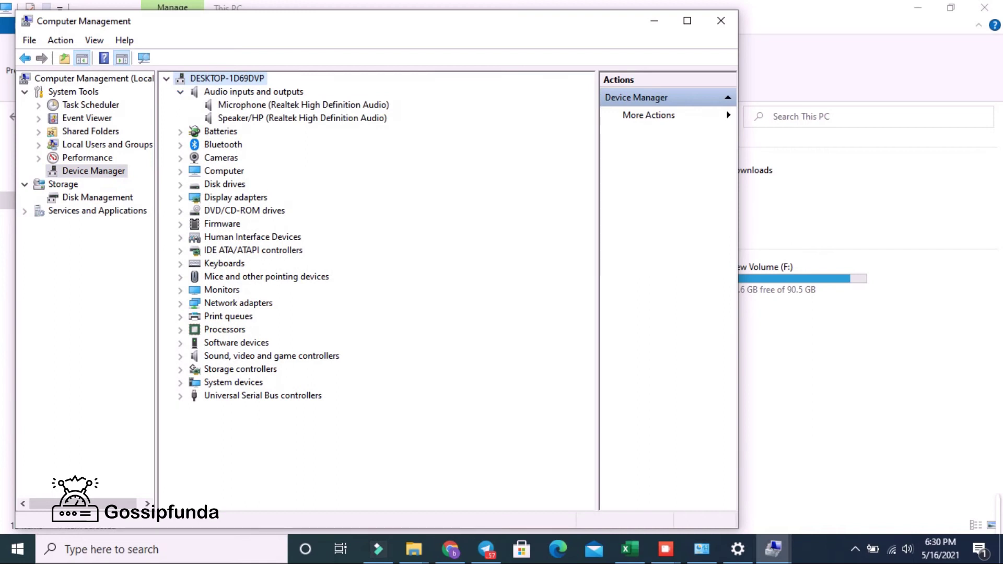
right_click(230, 107)
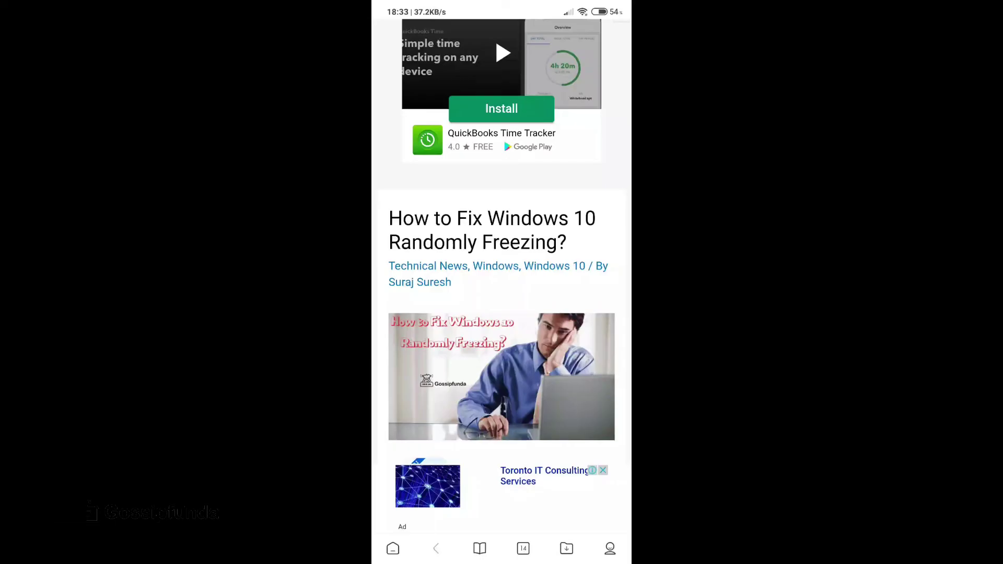
Read through the article "How to Fix Windows 10 Randomly Freezing?", including the driver update and SFC scan instructions, down to its conclusion
scroll(502, 241, down, 5)
scroll(501, 241, down, 10)
scroll(502, 241, down, 10)
scroll(502, 240, down, 10)
scroll(502, 241, down, 8)
scroll(502, 241, down, 8)
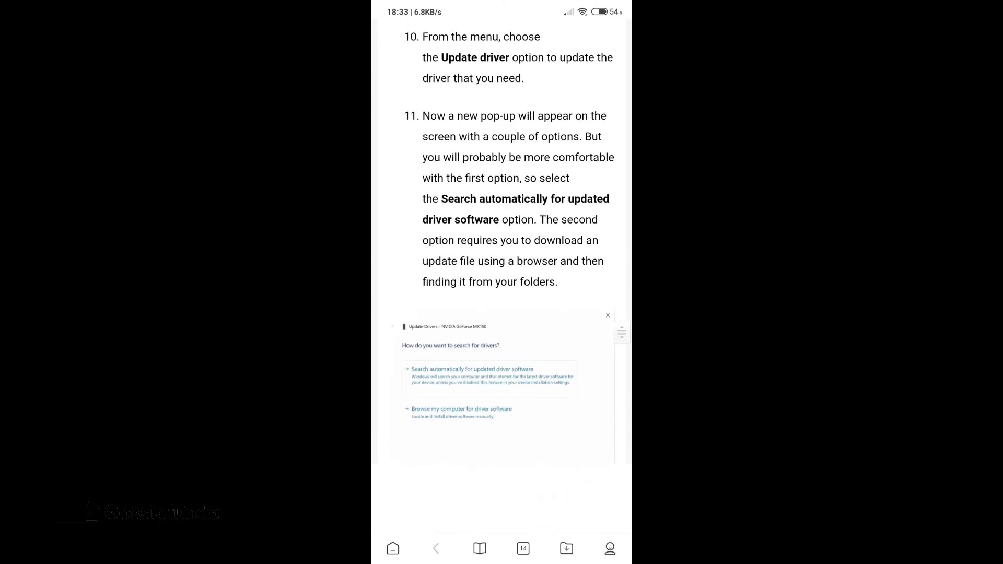
scroll(502, 235, down, 3)
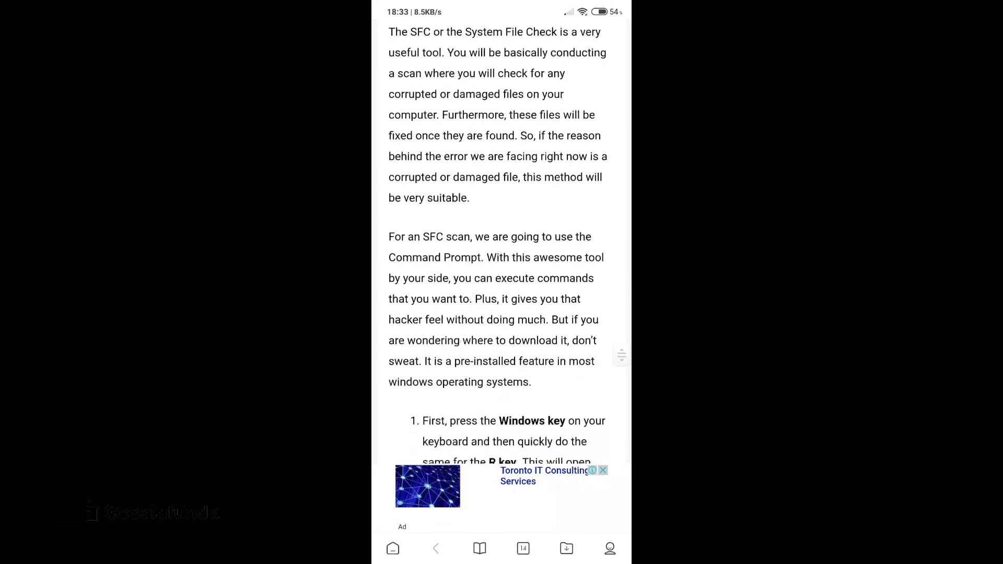
scroll(502, 235, down, 4)
scroll(502, 236, down, 3)
scroll(503, 235, down, 15)
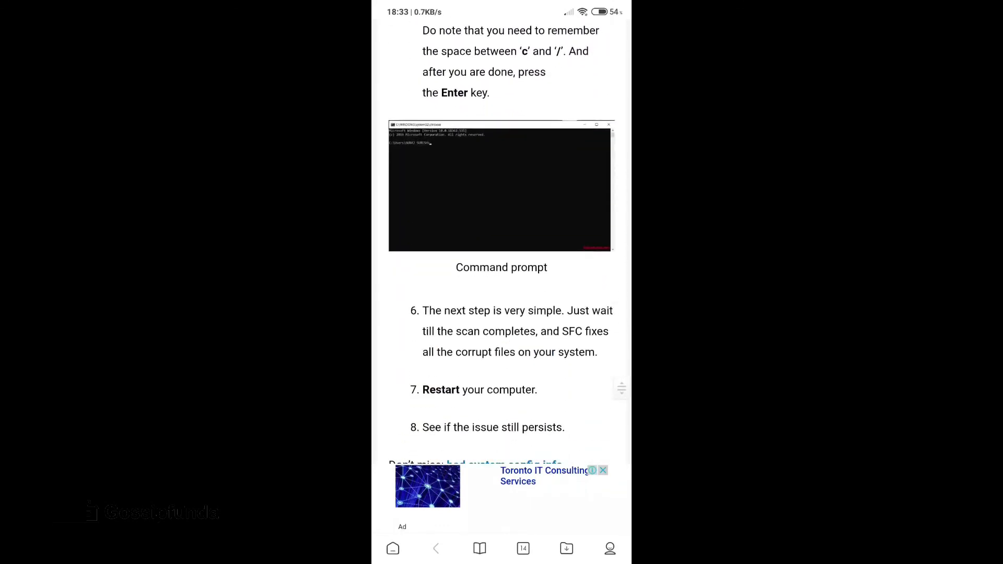
scroll(501, 236, up, 2)
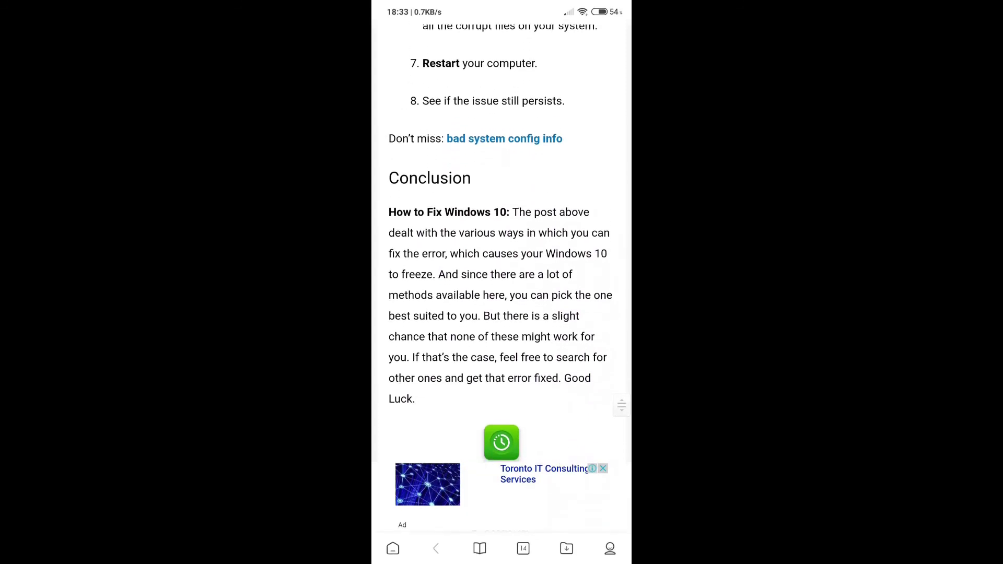